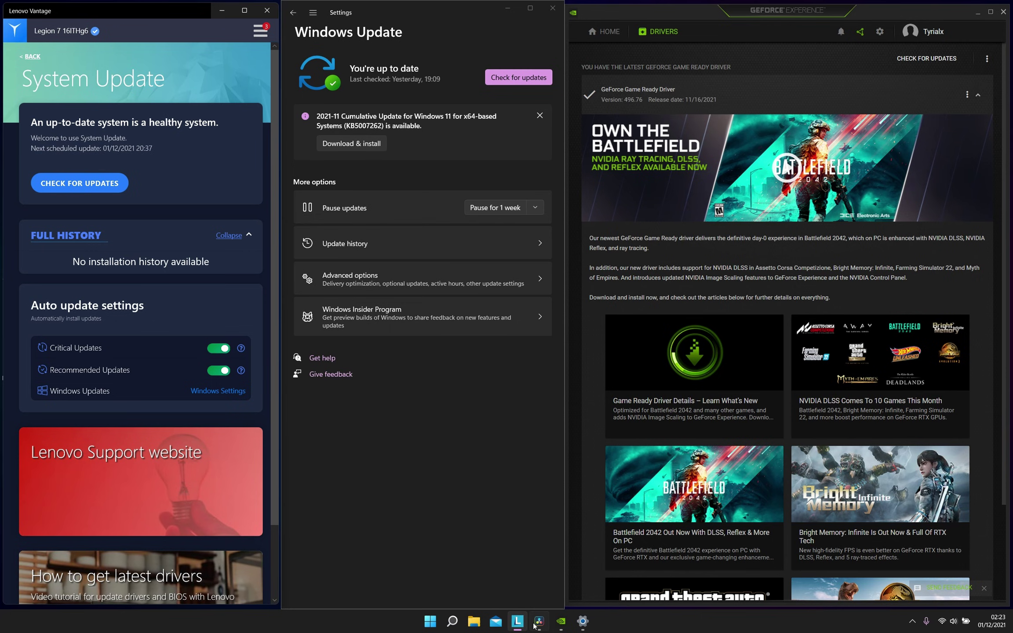
Return to the Legion dashboard and run a System Update check in Vantage
{"action": "mouse_move", "coordinate": [520, 620]}
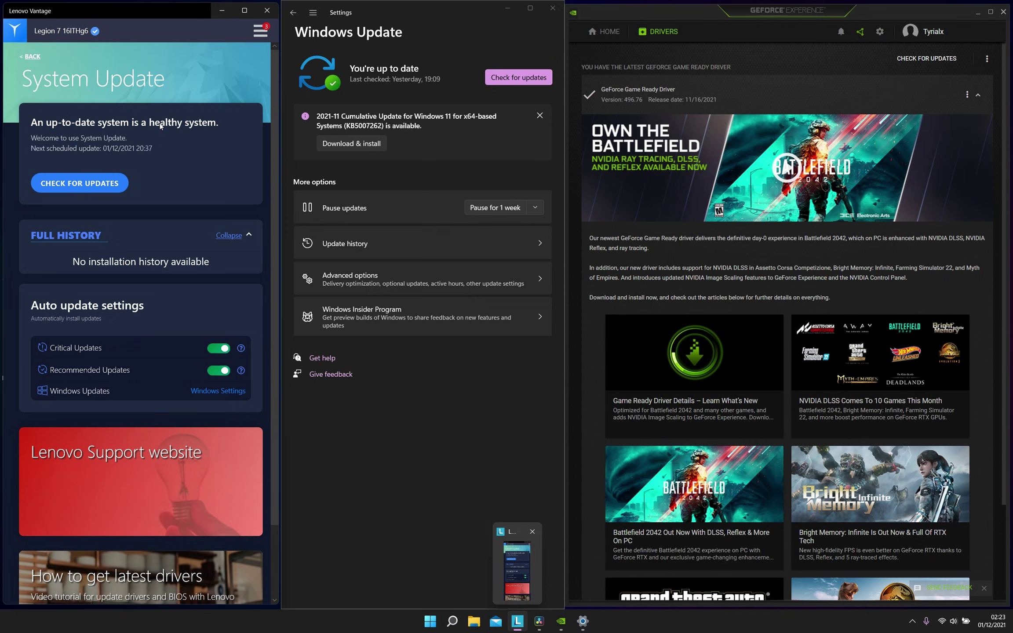
{"action": "left_click", "coordinate": [31, 57]}
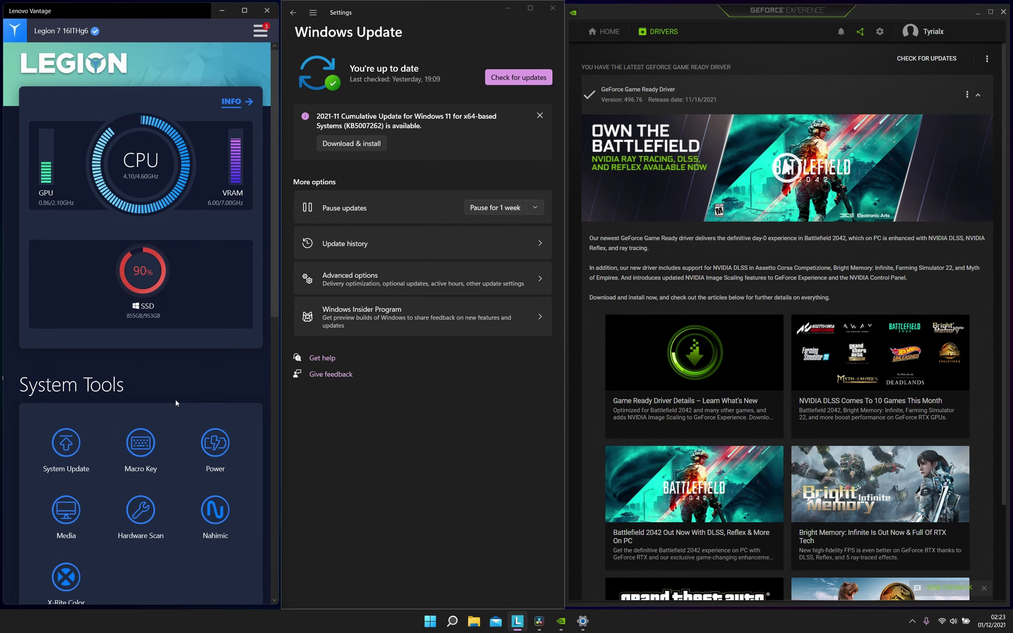
{"action": "left_click", "coordinate": [67, 456]}
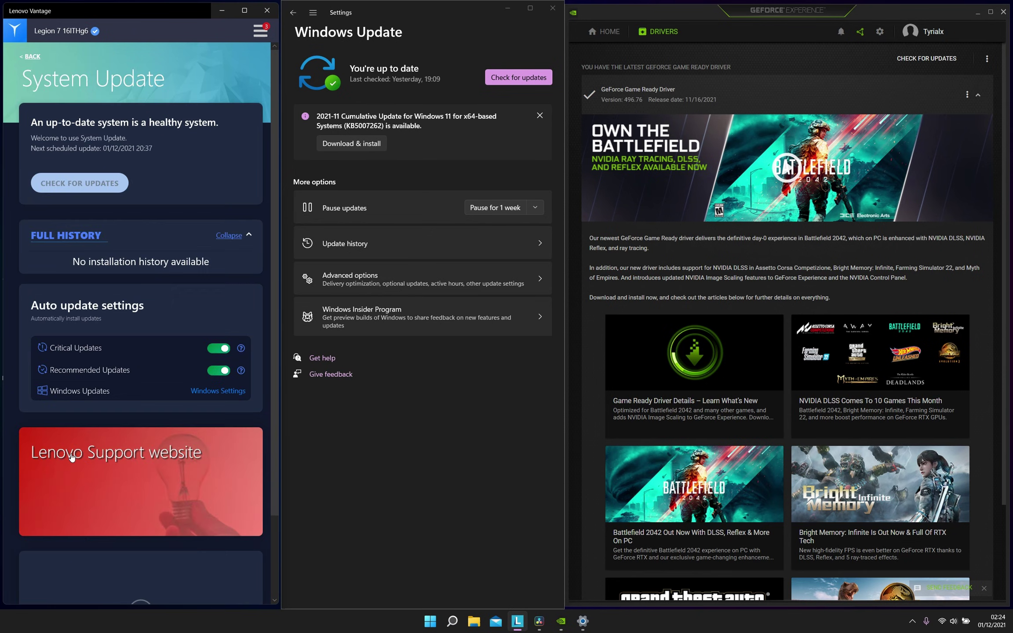
{"action": "left_click", "coordinate": [125, 188]}
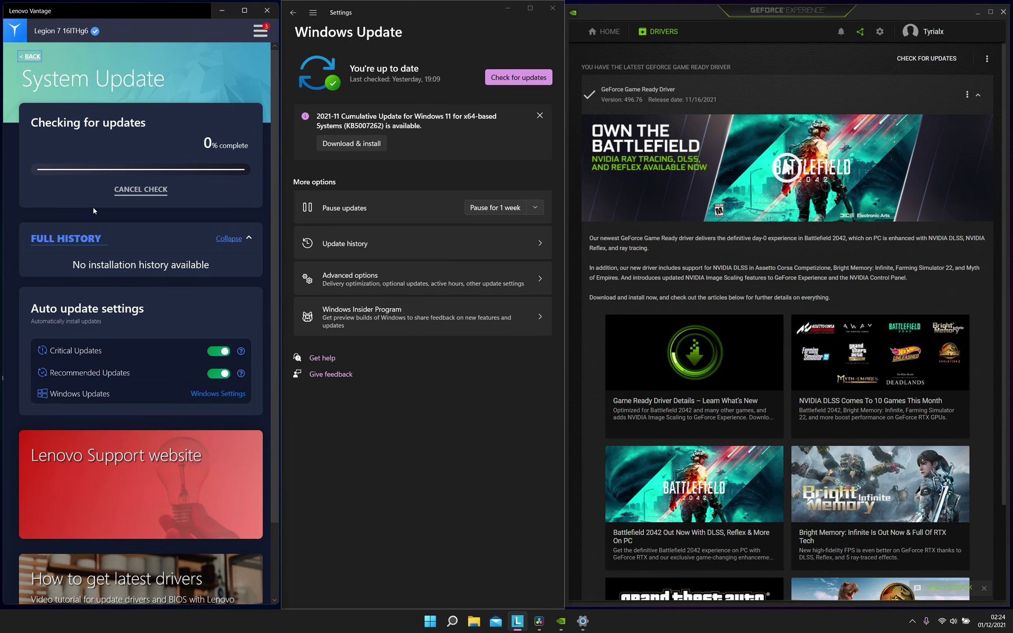
Close Vantage, review the optional driver updates under Windows Update, then minimize Settings
{"action": "left_click", "coordinate": [265, 12]}
{"action": "left_click_drag", "start_coordinate": [283, 170], "coordinate": [3, 173]}
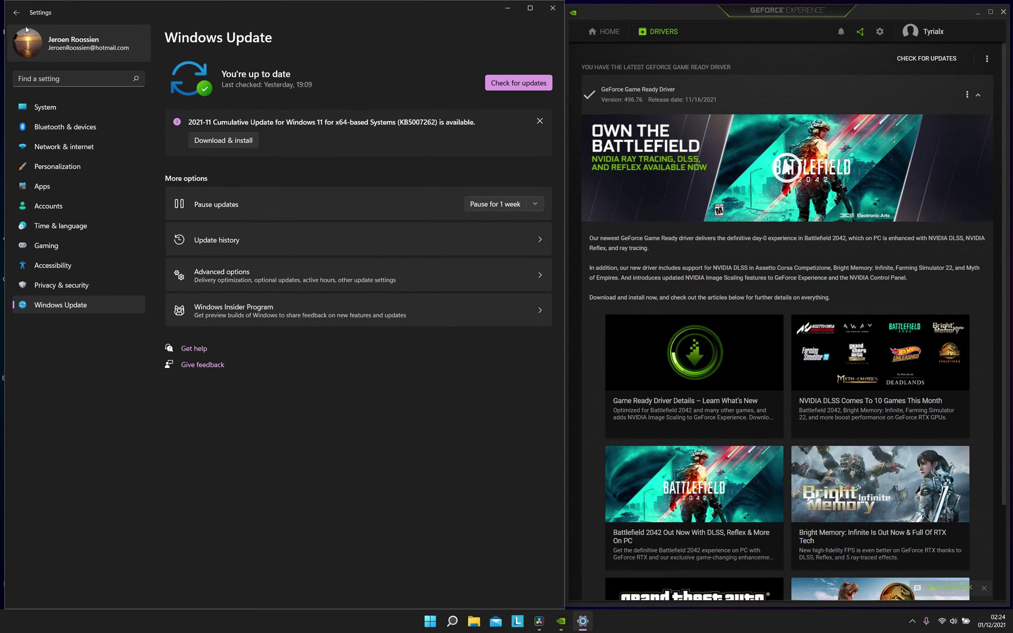
{"action": "left_click", "coordinate": [45, 107]}
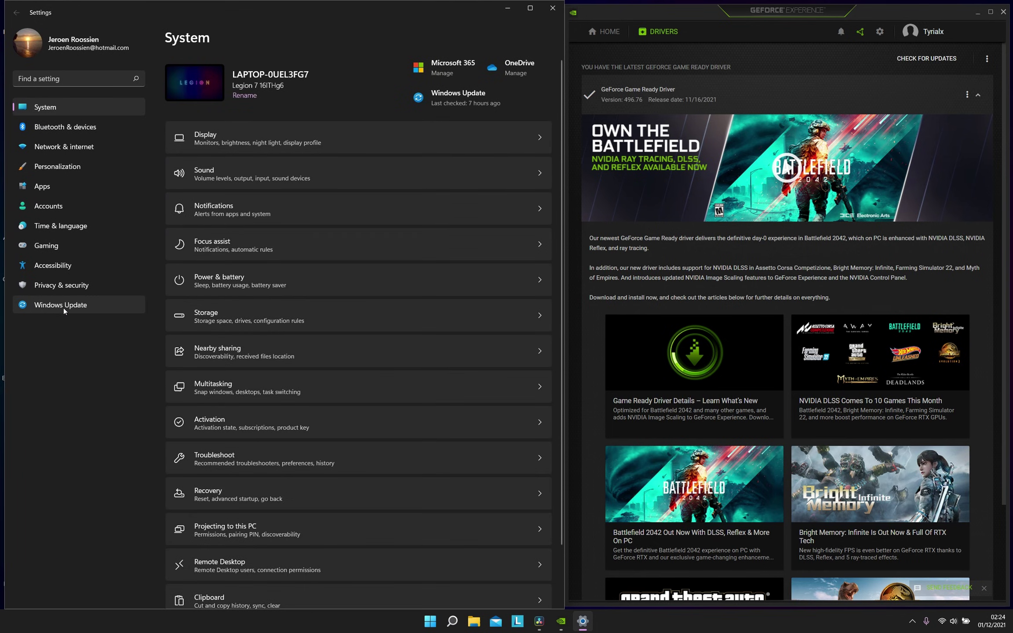
{"action": "left_click", "coordinate": [63, 307]}
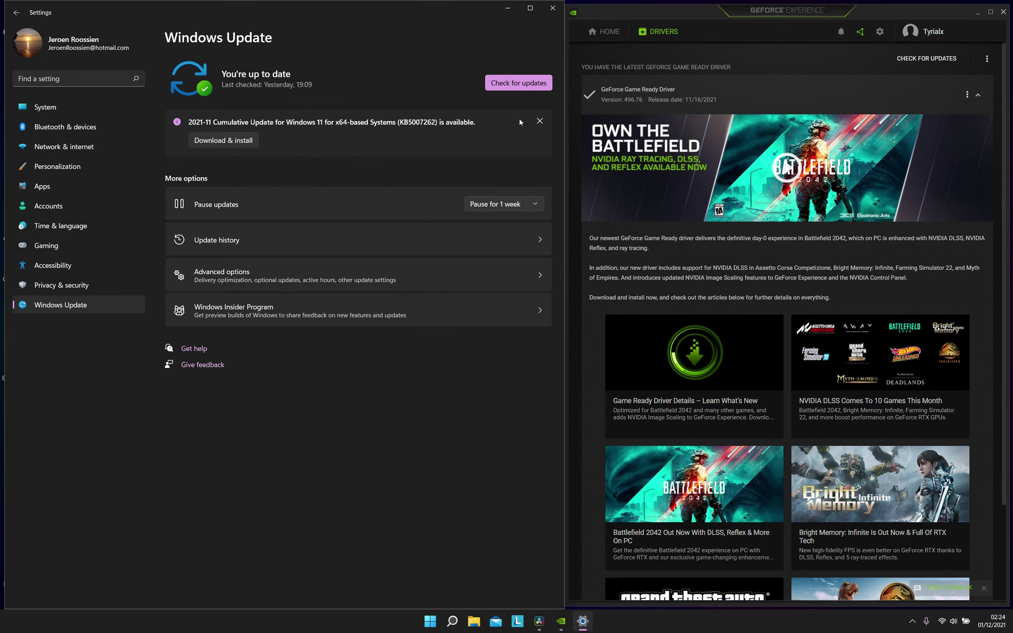
{"action": "left_click", "coordinate": [270, 278]}
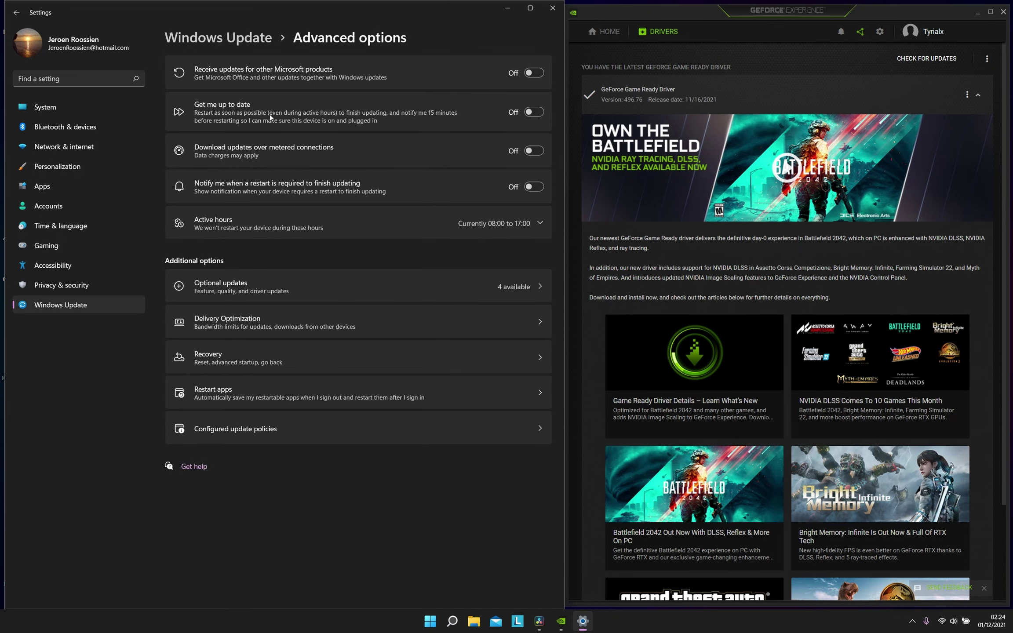
{"action": "left_click", "coordinate": [298, 288]}
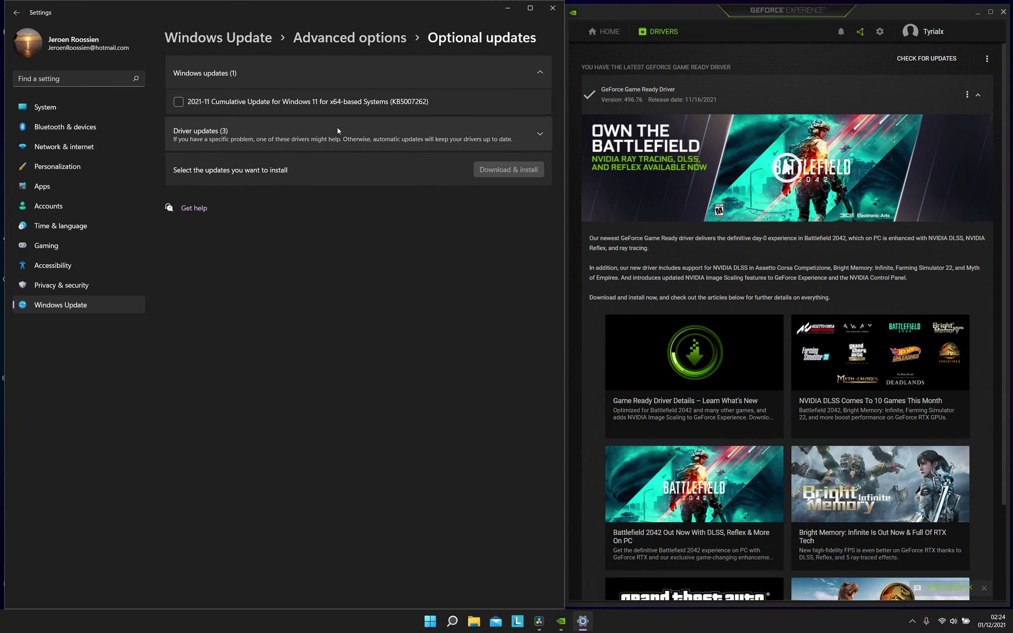
{"action": "left_click", "coordinate": [337, 131]}
{"action": "left_click", "coordinate": [507, 8]}
{"action": "left_click_drag", "start_coordinate": [632, 22], "coordinate": [411, 34]}
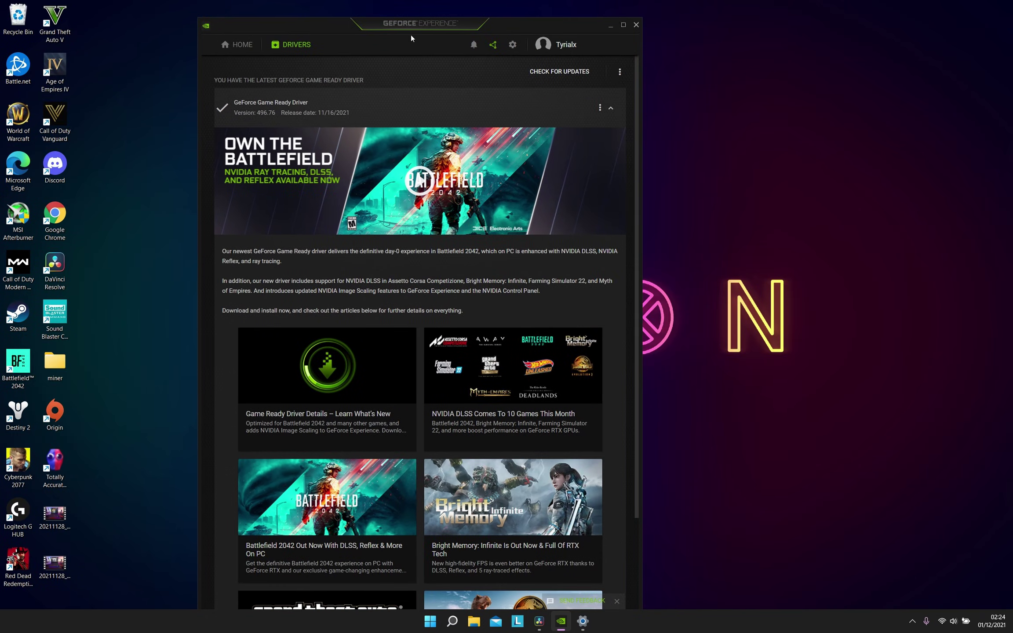
{"action": "left_click", "coordinate": [622, 26]}
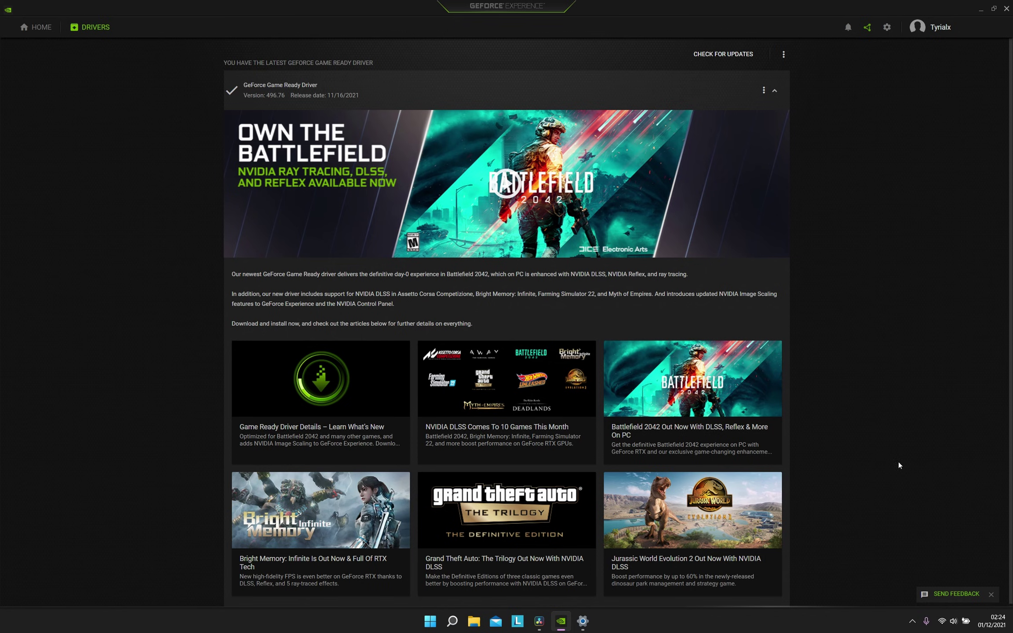
{"action": "left_click", "coordinate": [915, 625]}
{"action": "right_click", "coordinate": [892, 554]}
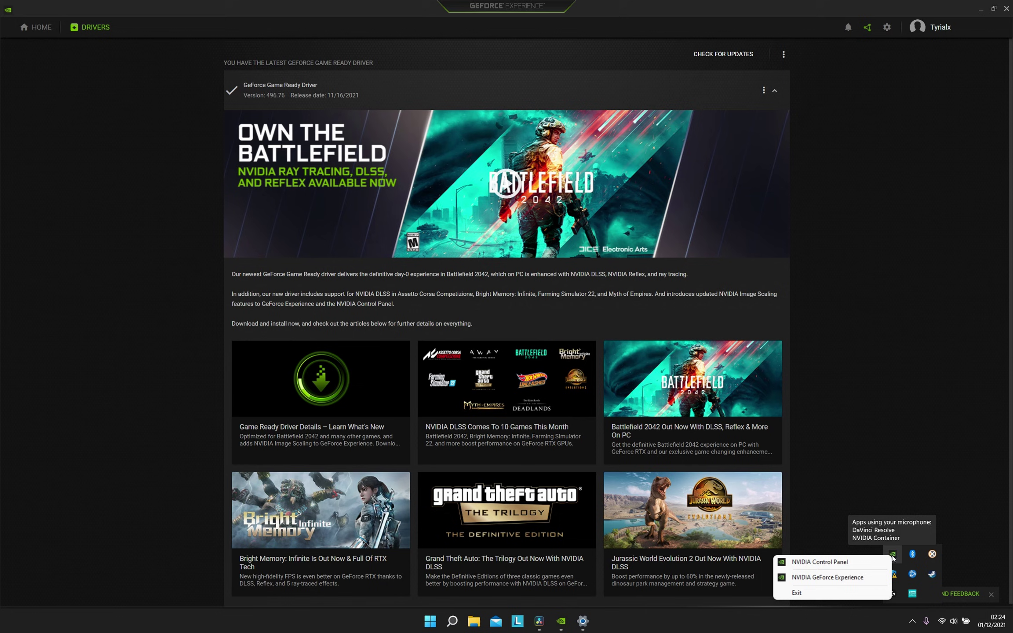
{"action": "left_click", "coordinate": [865, 580]}
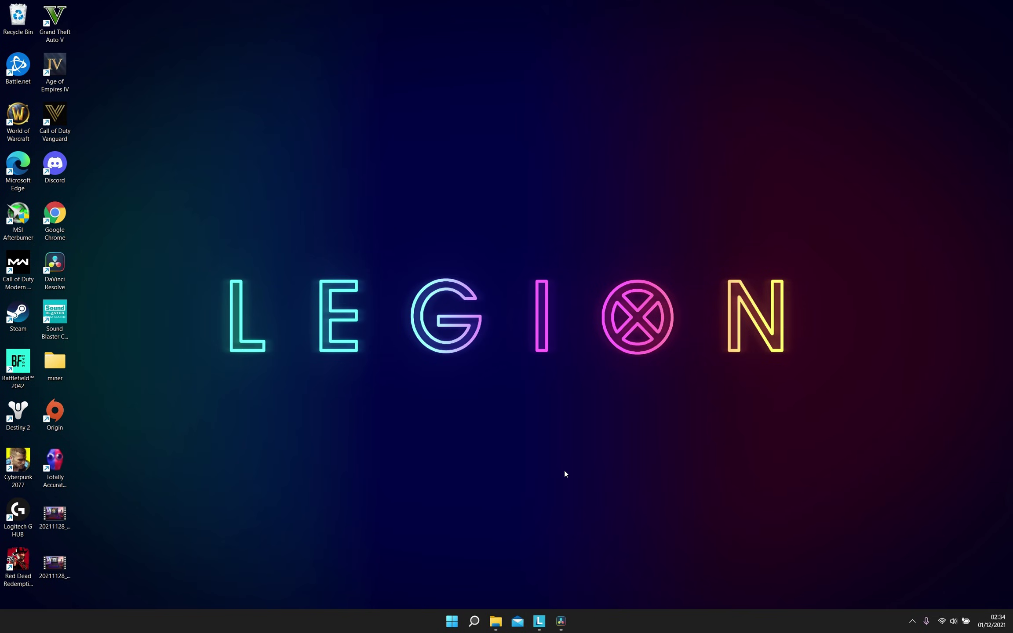
Reopen Vantage and cycle Thermal Mode with Fn+Q through Quiet to Balance
{"action": "left_click", "coordinate": [538, 625]}
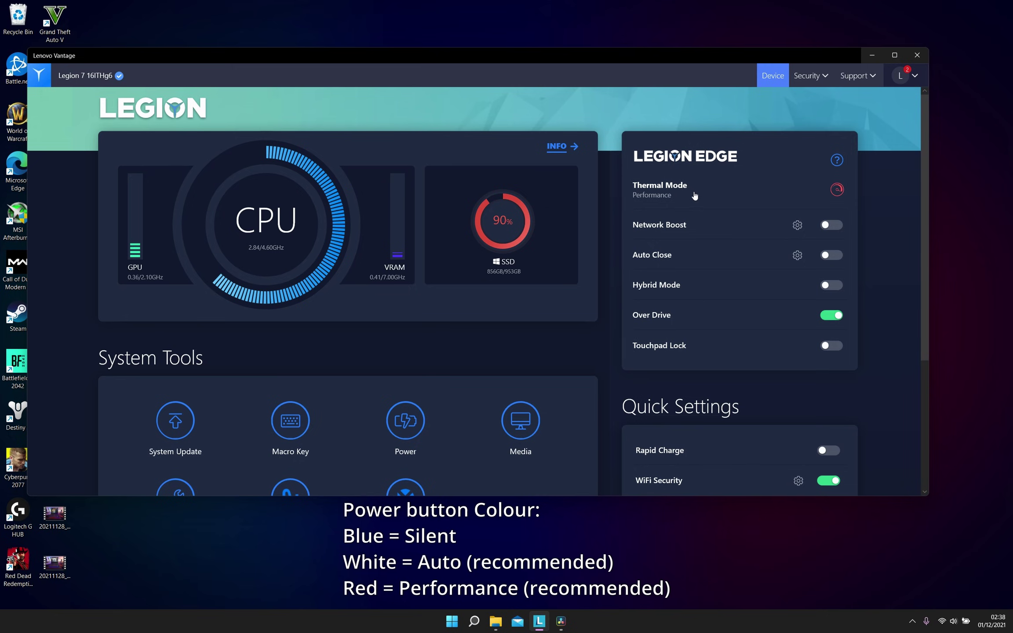
{"action": "key", "text": "fn+q"}
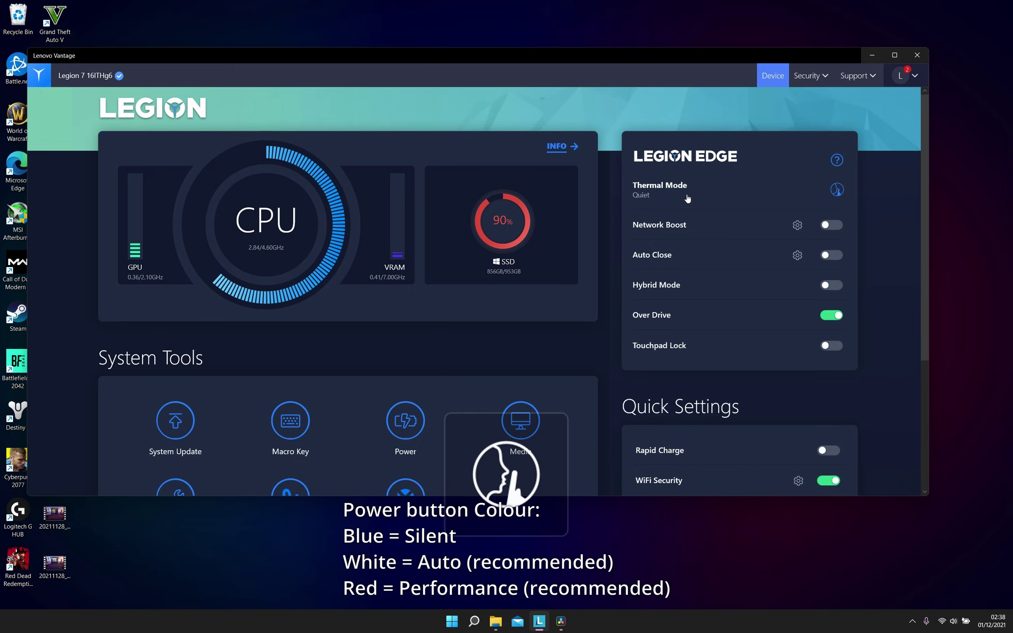
{"action": "key", "text": "fn+q"}
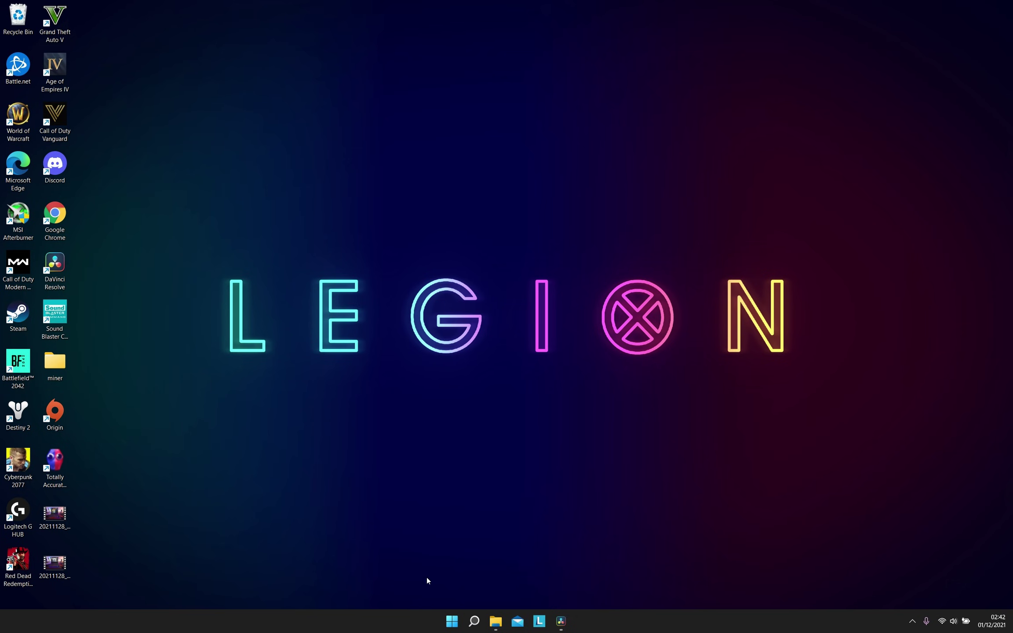
Launch Settings, open Apps & features, and scroll the installed apps down to NVIDIA
{"action": "left_click", "coordinate": [451, 621]}
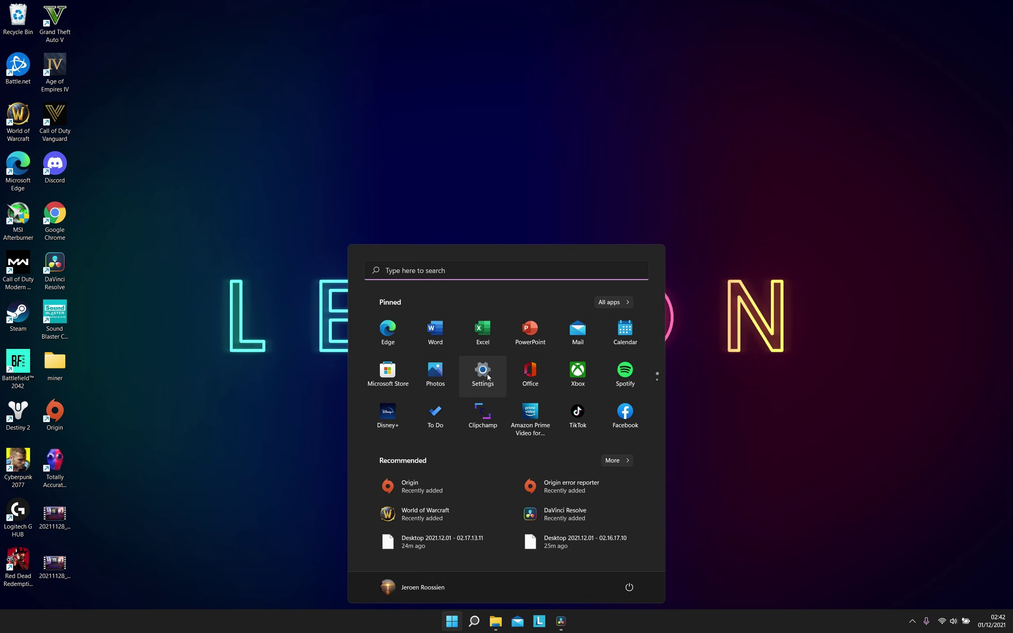
{"action": "left_click", "coordinate": [483, 372]}
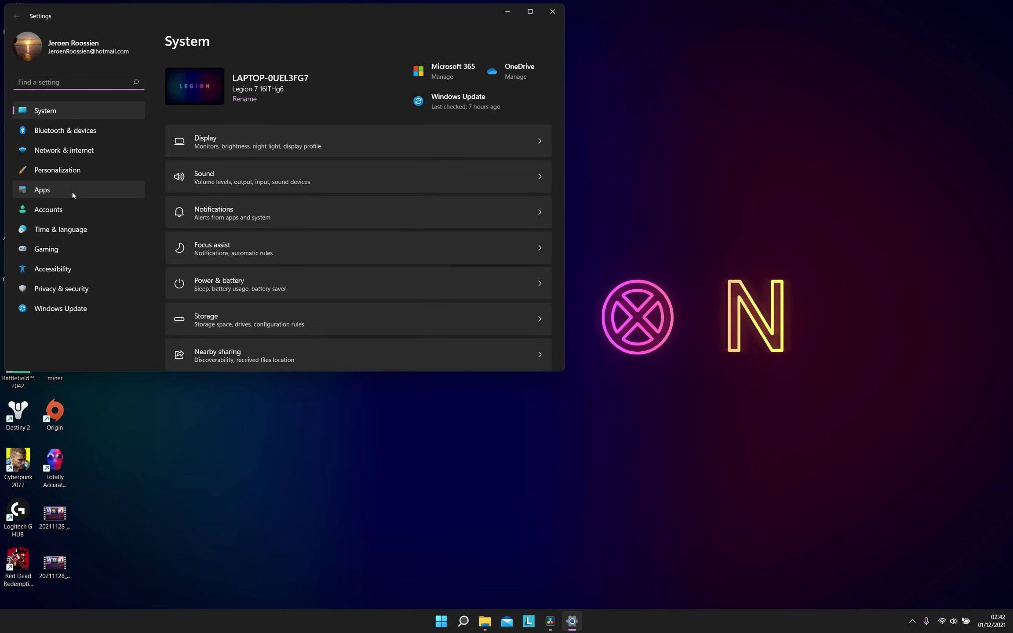
{"action": "left_click", "coordinate": [72, 192]}
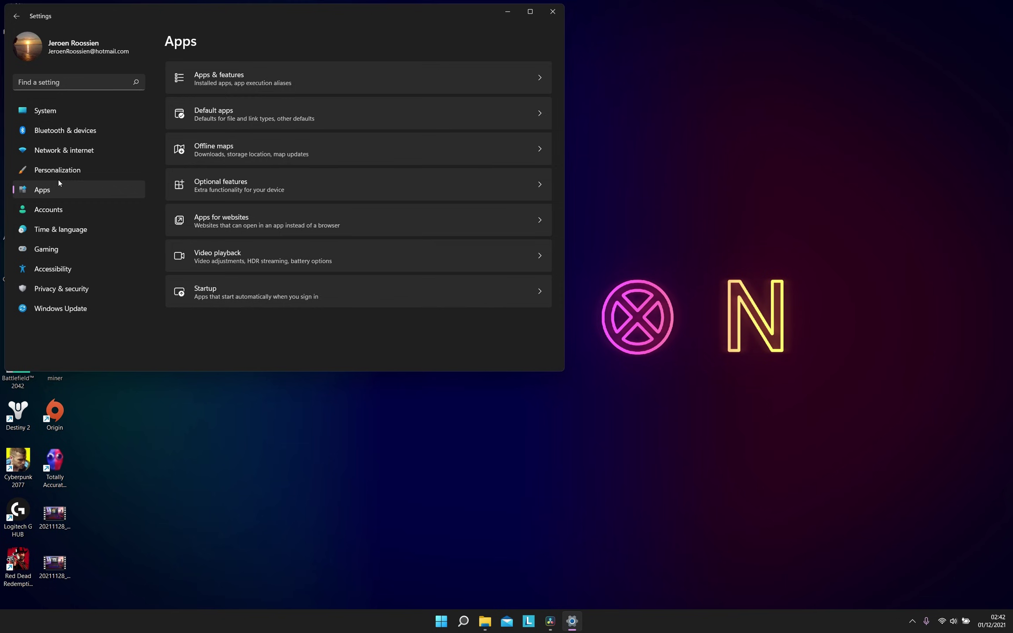
{"action": "left_click", "coordinate": [274, 78]}
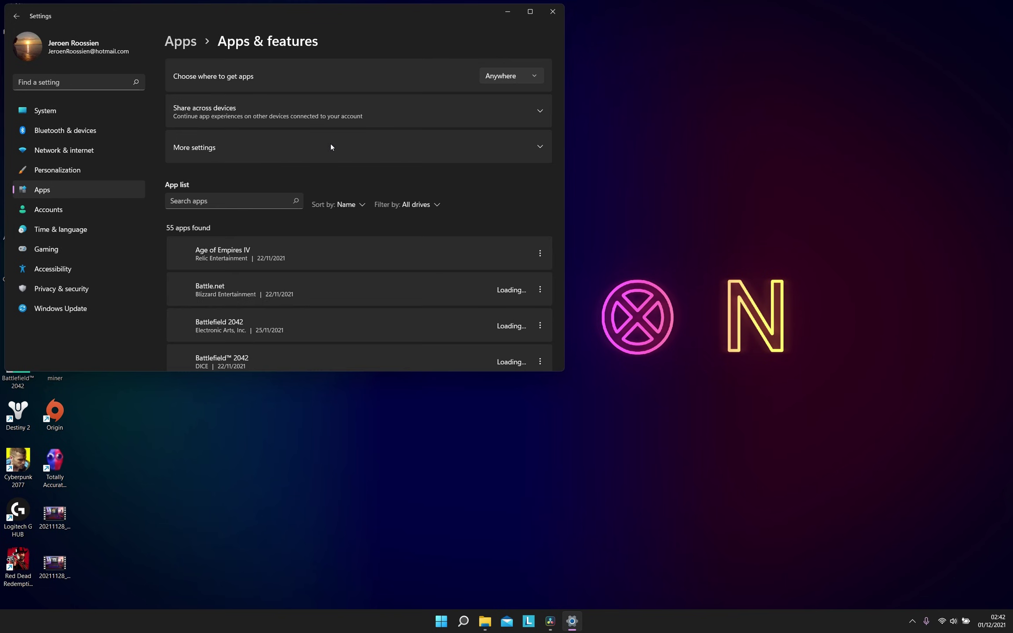
{"action": "left_click_drag", "start_coordinate": [563, 72], "coordinate": [573, 239]}
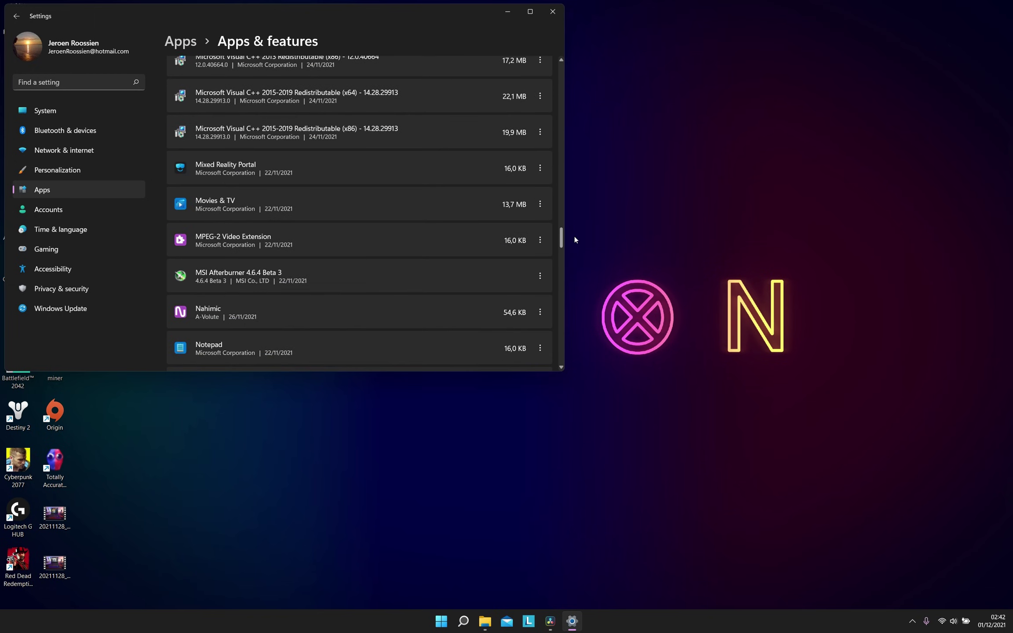
{"action": "scroll", "coordinate": [376, 263], "scroll_direction": "down", "scroll_amount": 5}
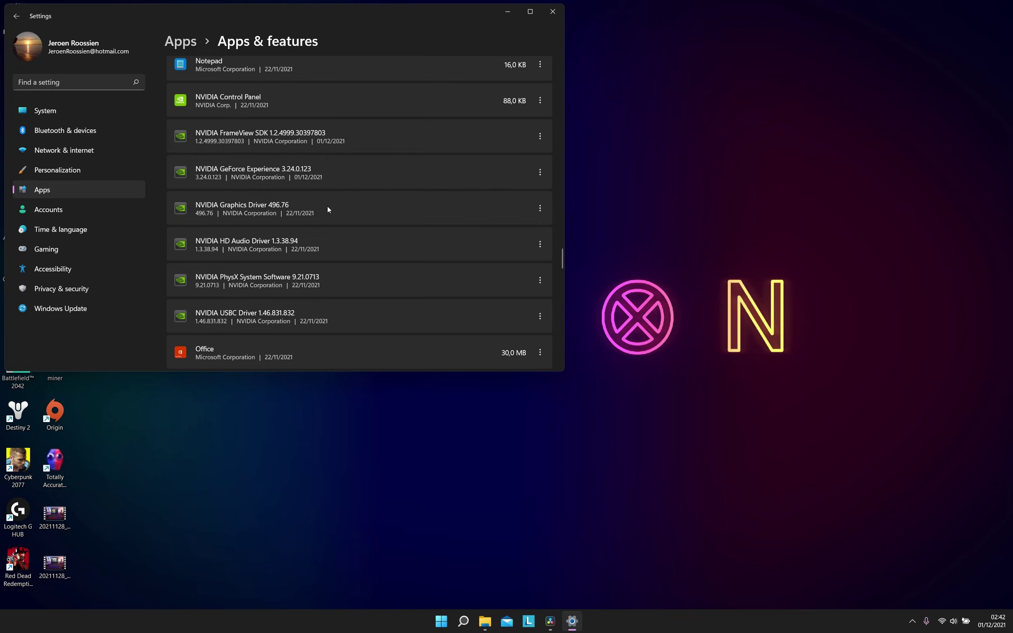
{"action": "scroll", "coordinate": [353, 209], "scroll_direction": "down", "scroll_amount": 15}
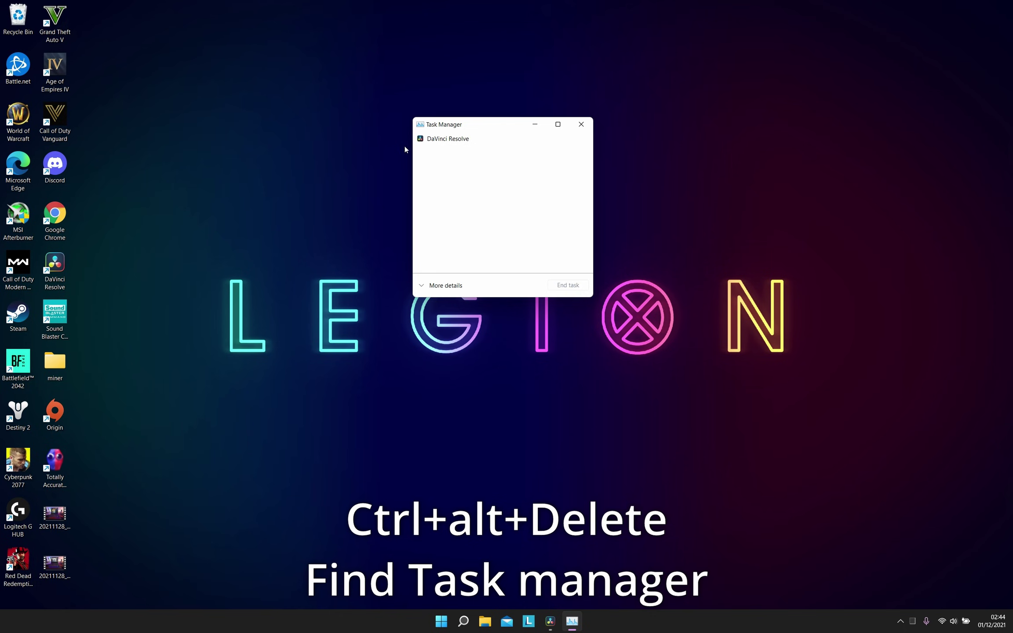
Review Task Manager's Startup list, where only Steam and Battle.net remain enabled
{"action": "left_click", "coordinate": [425, 287]}
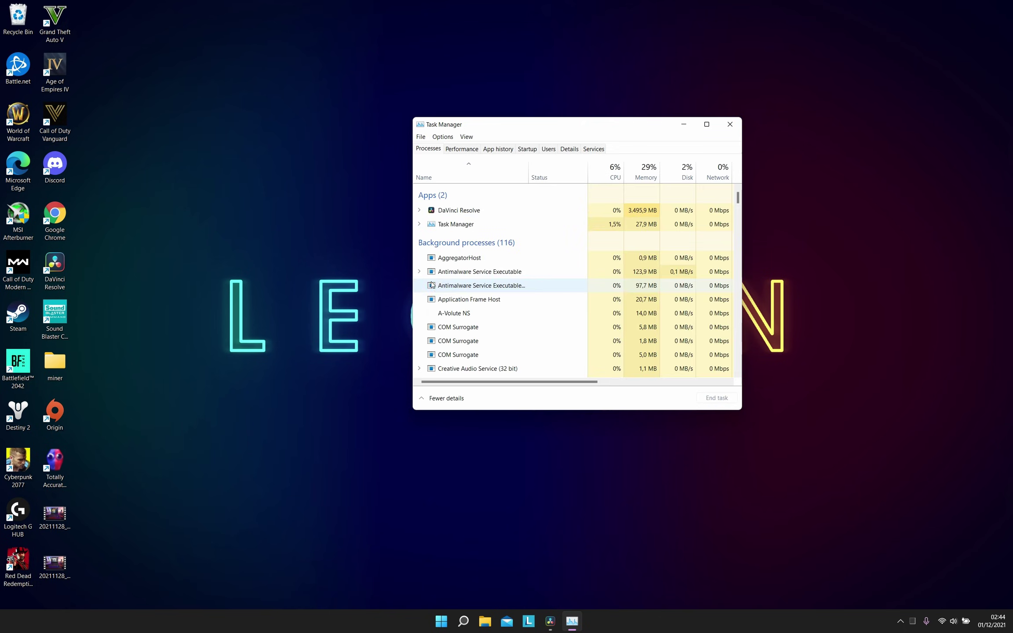
{"action": "left_click", "coordinate": [528, 150]}
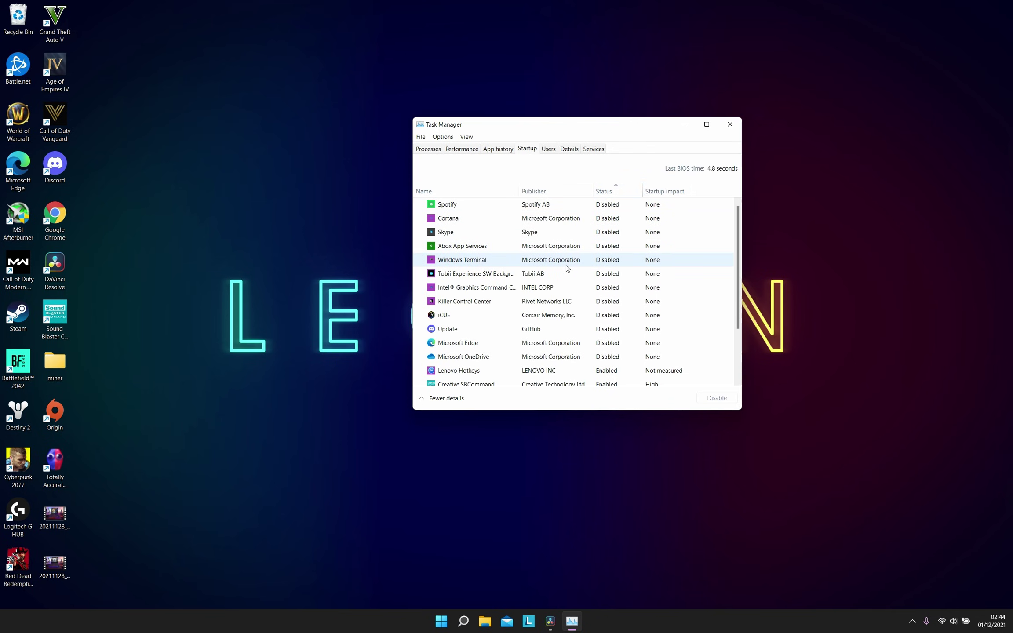
{"action": "scroll", "coordinate": [568, 303], "scroll_direction": "down", "scroll_amount": 2}
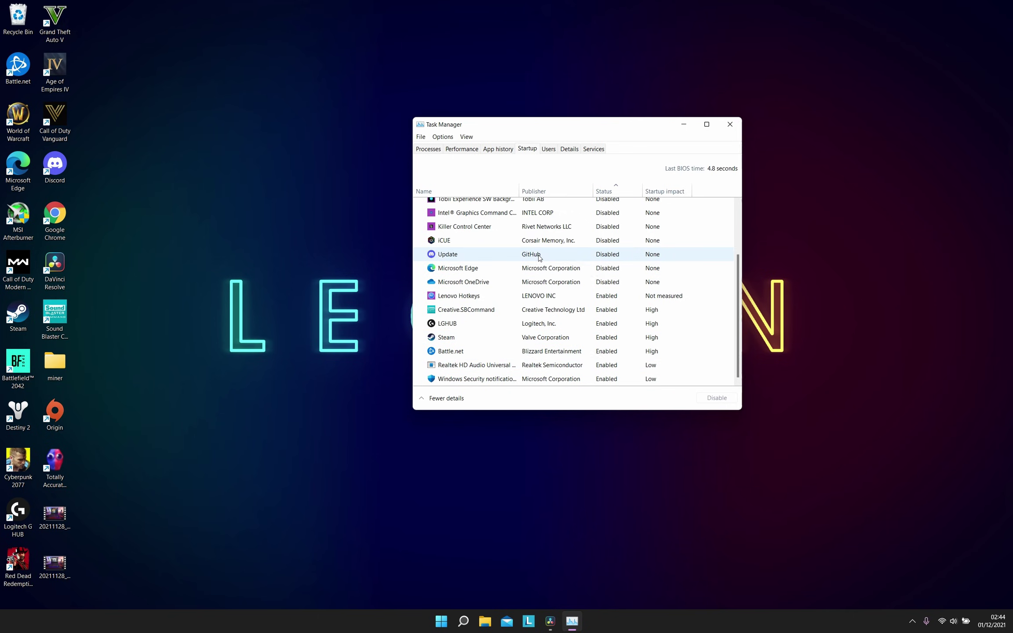
{"action": "scroll", "coordinate": [532, 282], "scroll_direction": "up", "scroll_amount": 2}
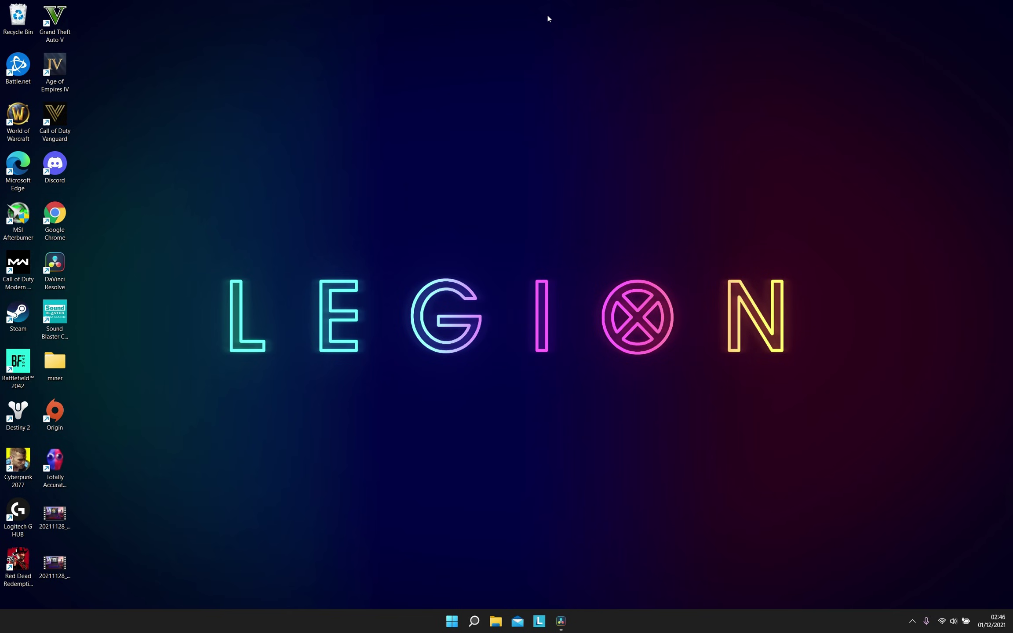
Find Graphics settings via search and confirm GPU scheduling and variable refresh rate are On
{"action": "left_click", "coordinate": [473, 620]}
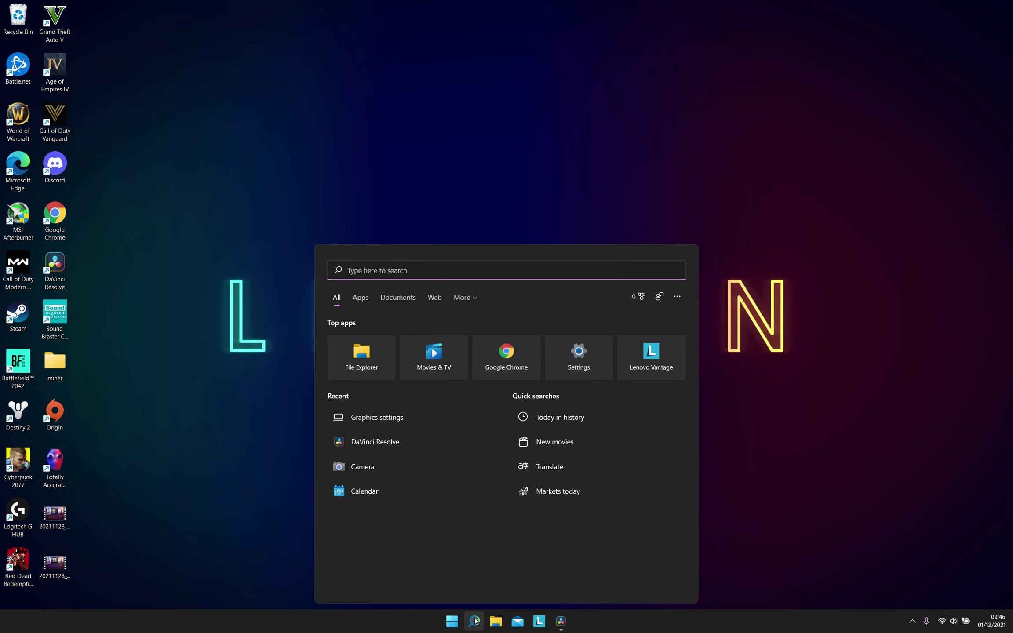
{"action": "type", "text": "graphi"}
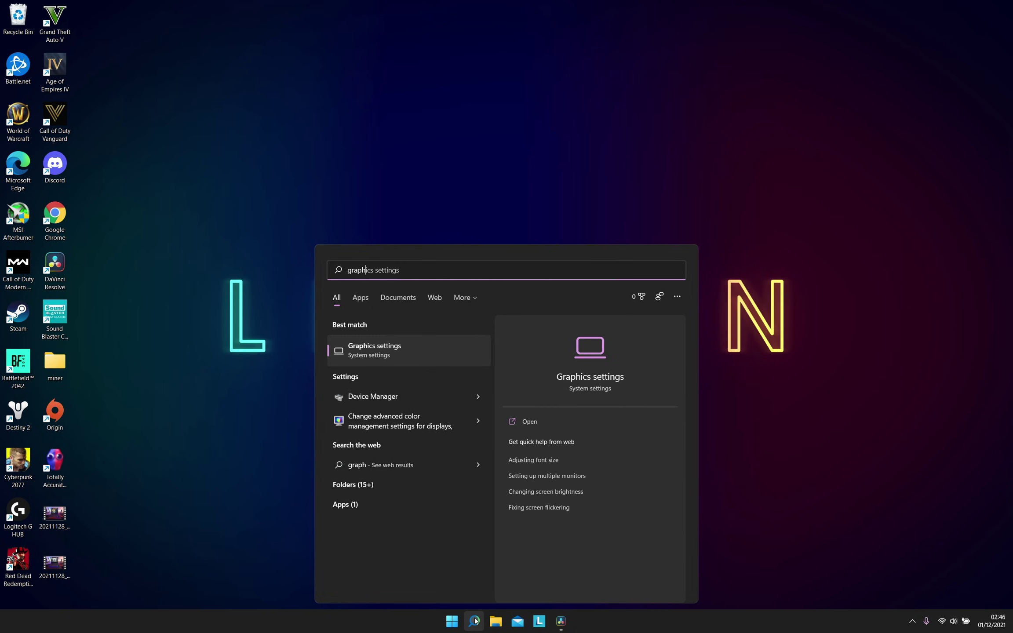
{"action": "left_click", "coordinate": [410, 354]}
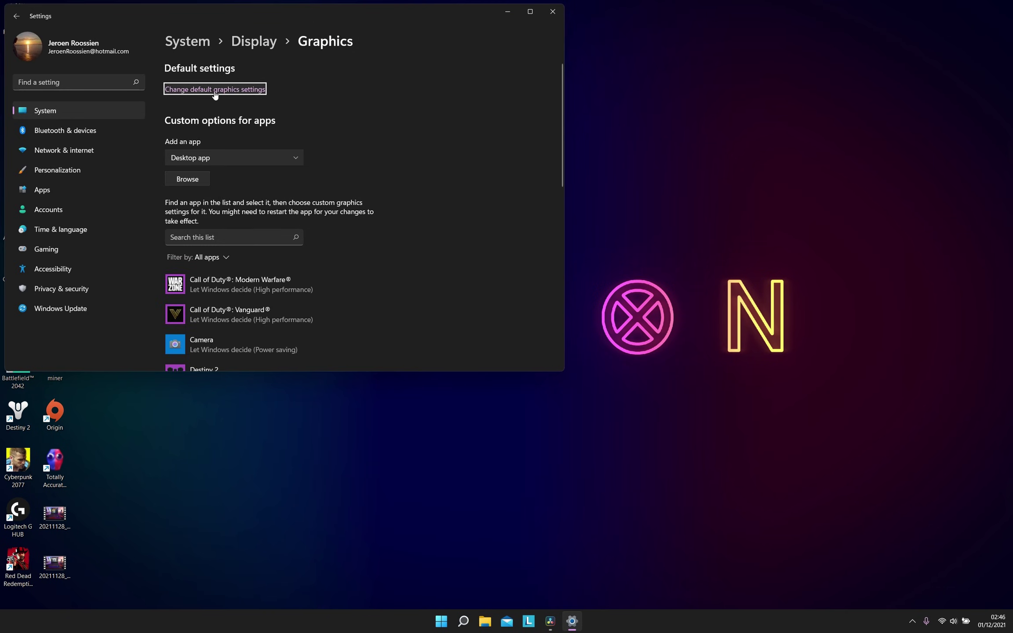
{"action": "left_click", "coordinate": [240, 89]}
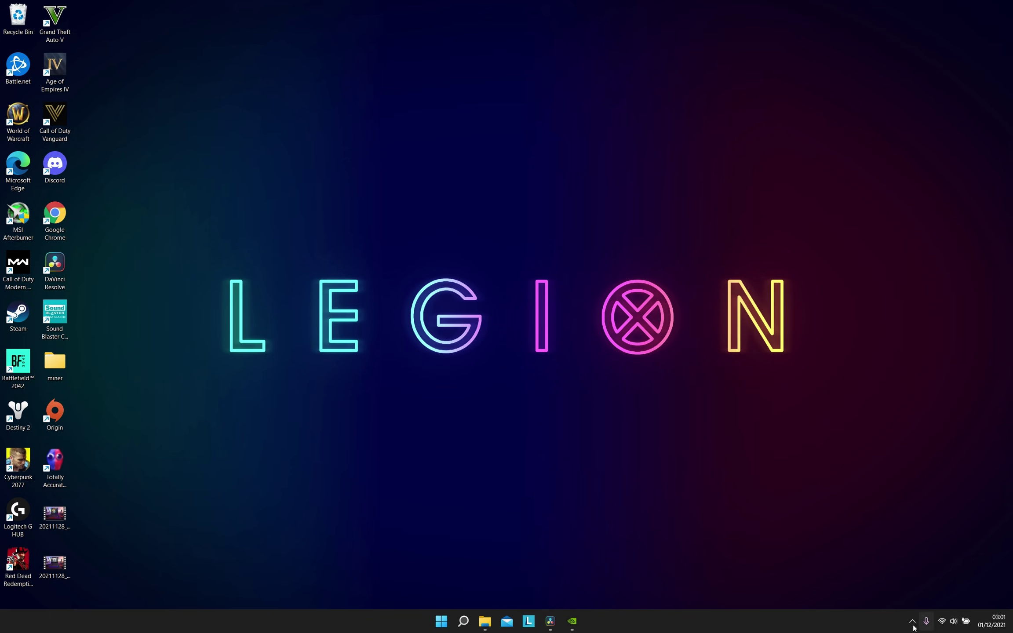
Launch GeForce Experience from the NVIDIA tray icon and confirm In-Game Overlay is on
{"action": "left_click", "coordinate": [912, 621]}
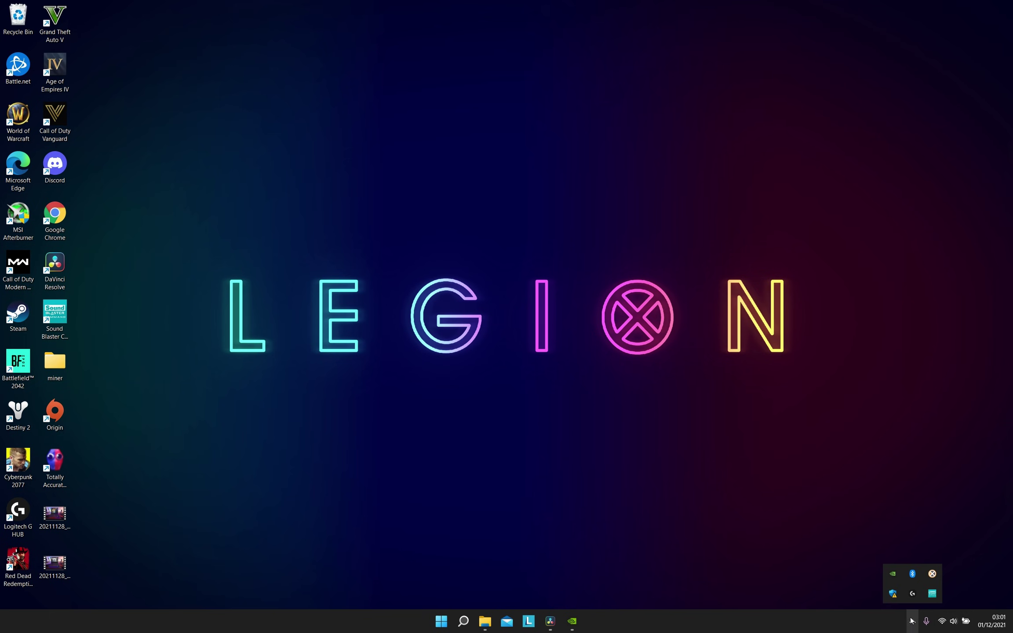
{"action": "right_click", "coordinate": [895, 575]}
{"action": "left_click", "coordinate": [814, 555]}
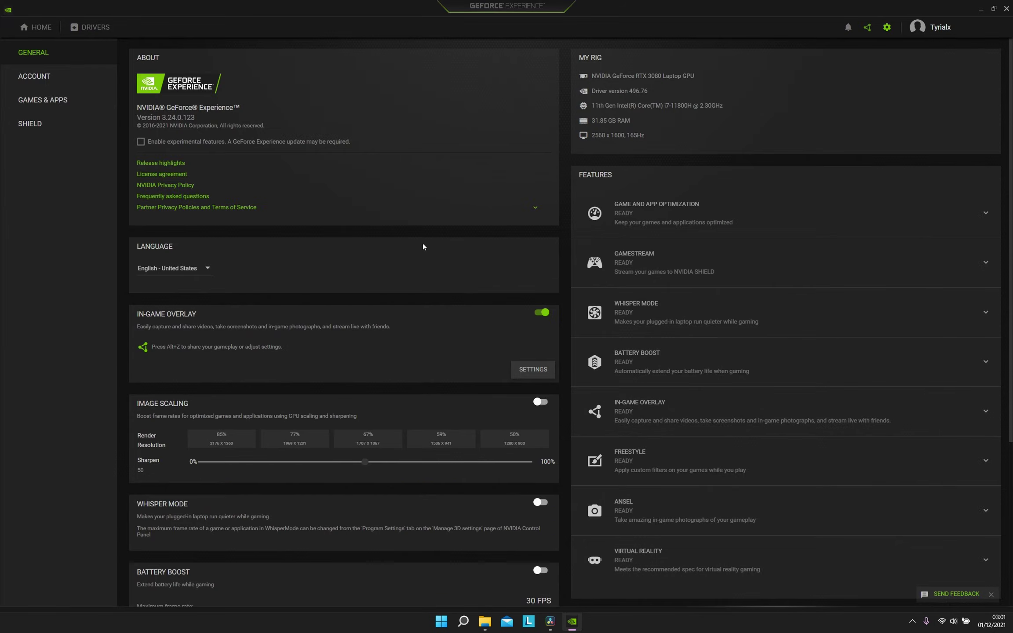
{"action": "scroll", "coordinate": [451, 286], "scroll_direction": "down", "scroll_amount": 3}
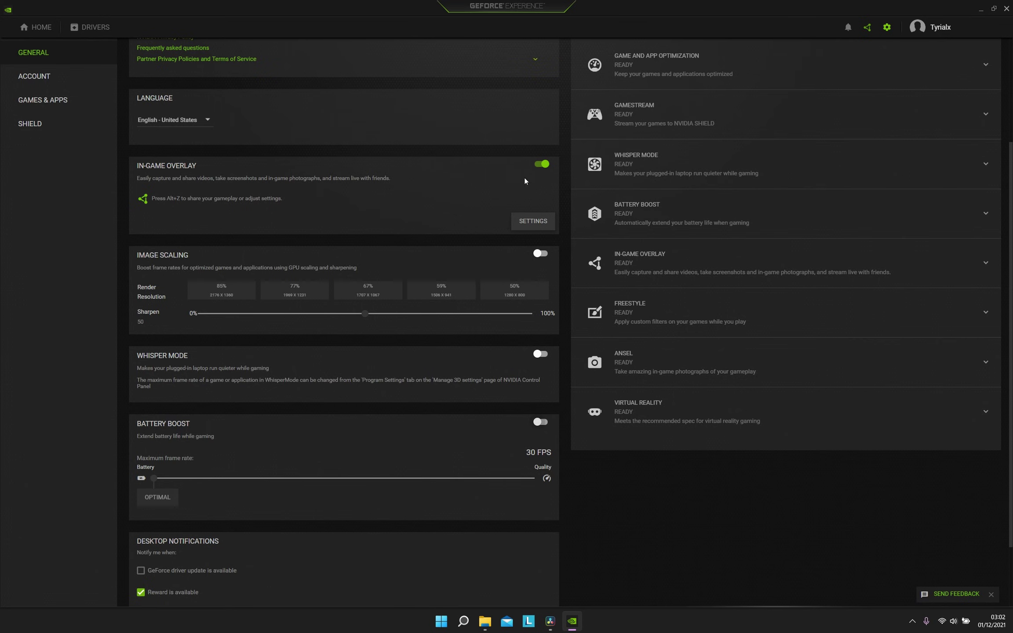
{"action": "left_click", "coordinate": [981, 9]}
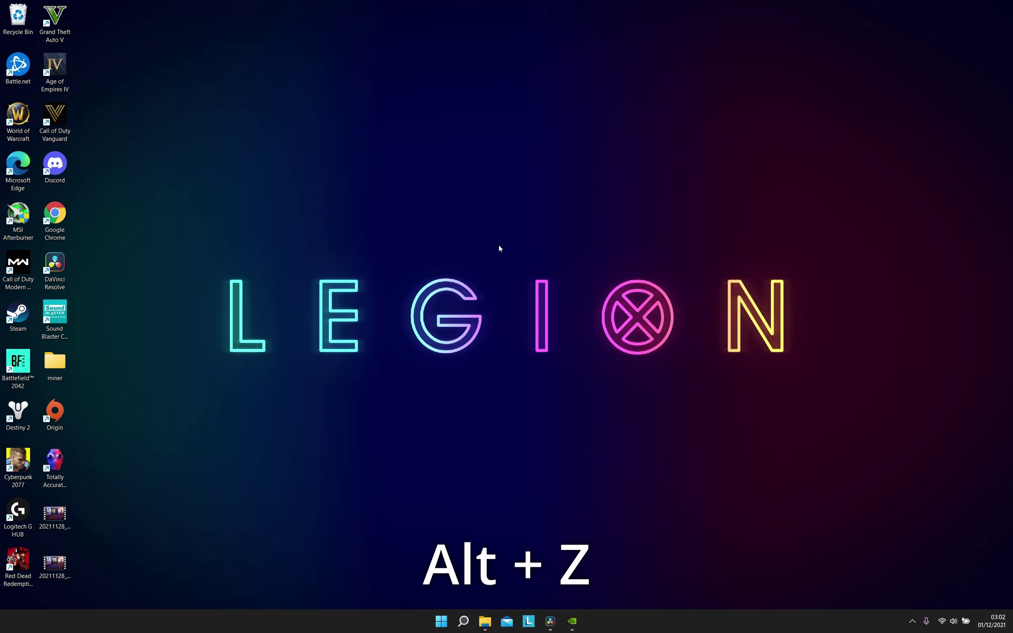
Open the Alt+Z overlay's Highlights settings and confirm Capture is off, with 5 GB maximum disk space
{"action": "key", "text": "alt+z"}
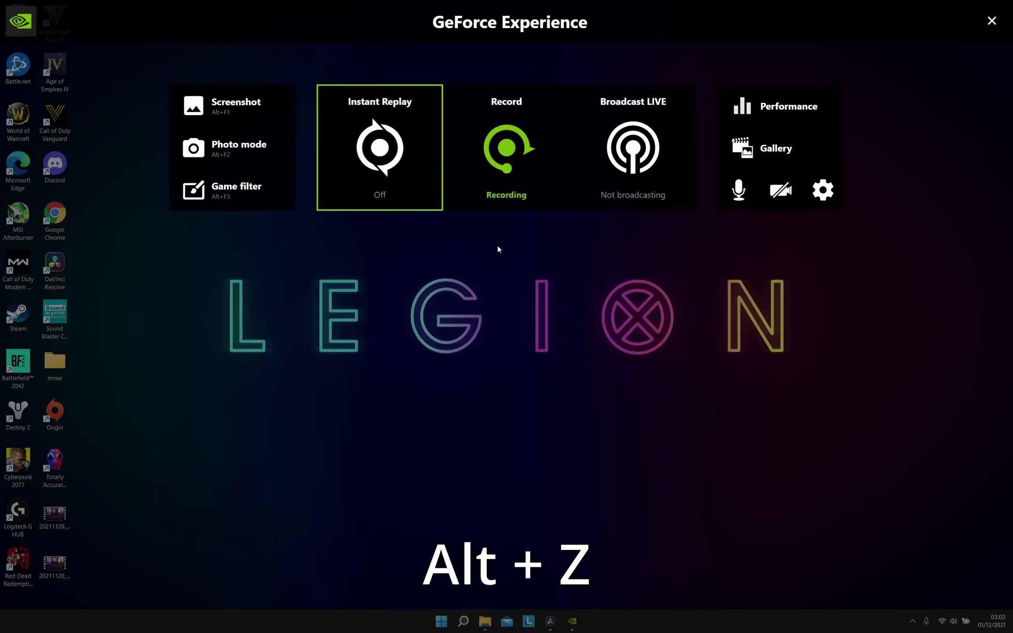
{"action": "left_click", "coordinate": [822, 203]}
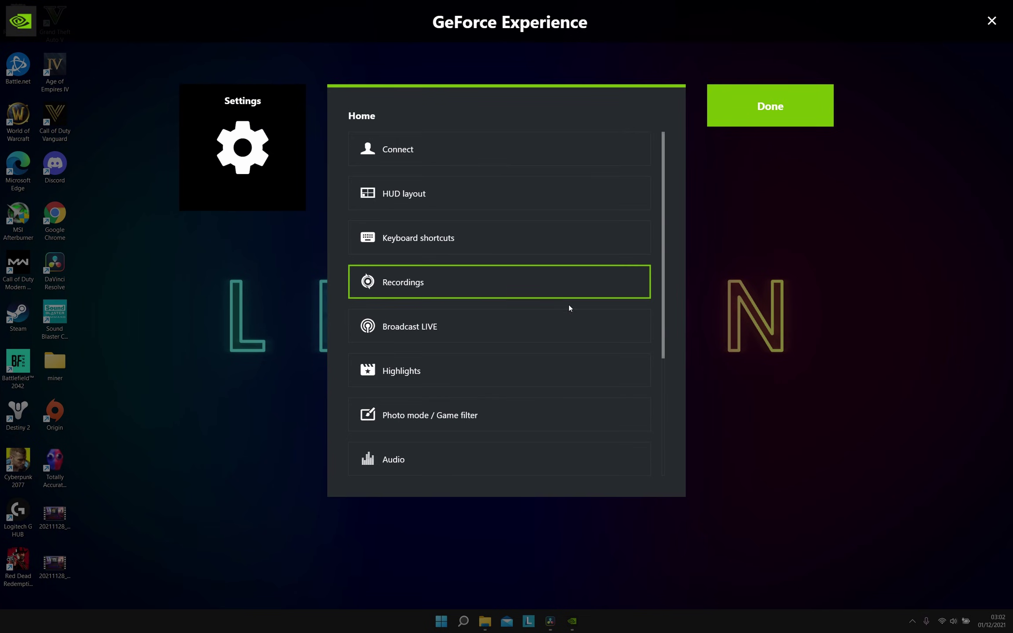
{"action": "scroll", "coordinate": [559, 312], "scroll_direction": "down", "scroll_amount": 4}
{"action": "scroll", "coordinate": [555, 315], "scroll_direction": "up", "scroll_amount": 4}
{"action": "left_click", "coordinate": [454, 362]}
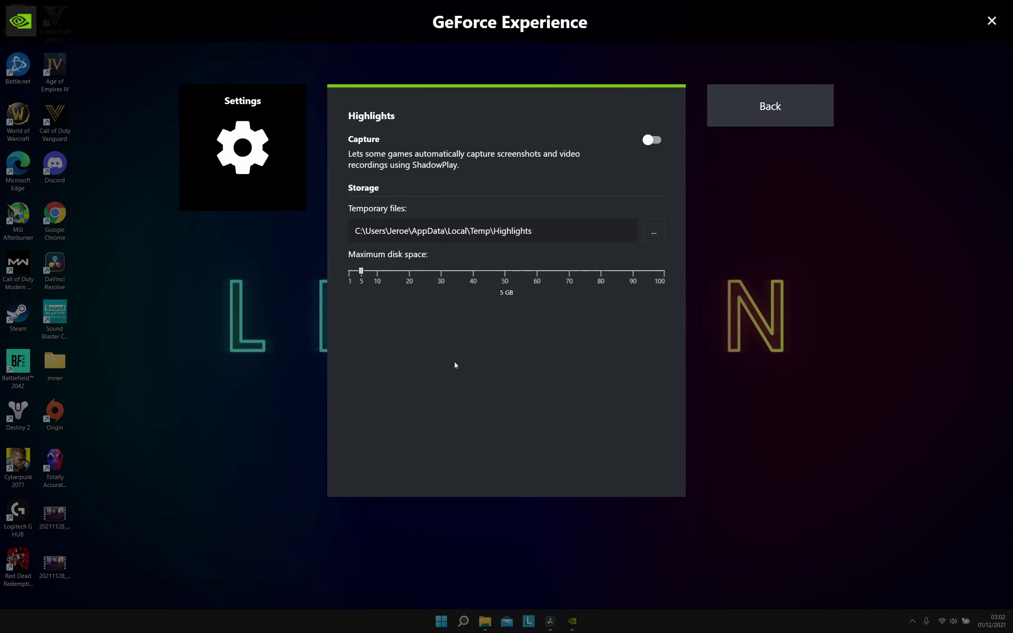